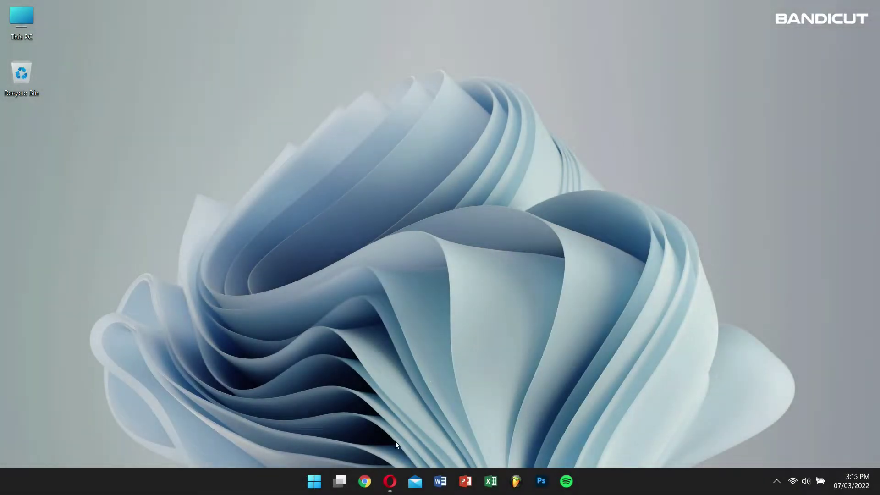
pyautogui.click(389, 481)
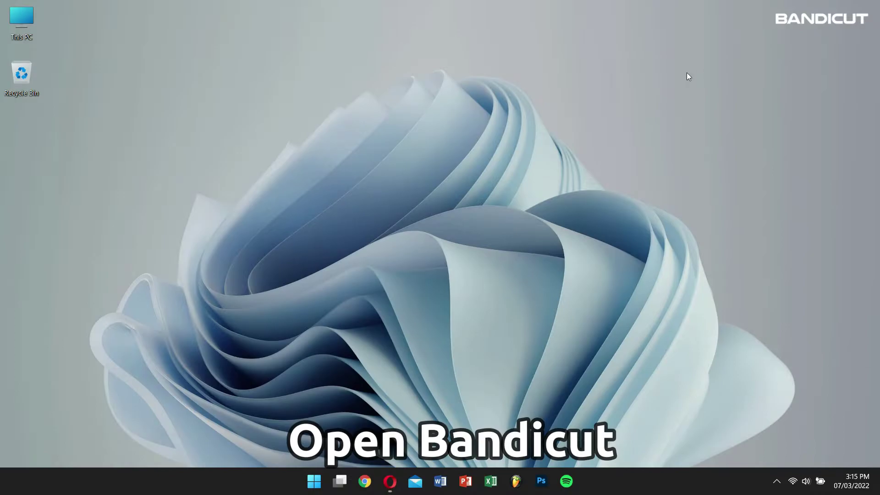
# Step: Launch Bandicut and open Calm Down.mp4 from the Downloads Video folder in Cut mode
pyautogui.press('super')
pyautogui.write('bandi')
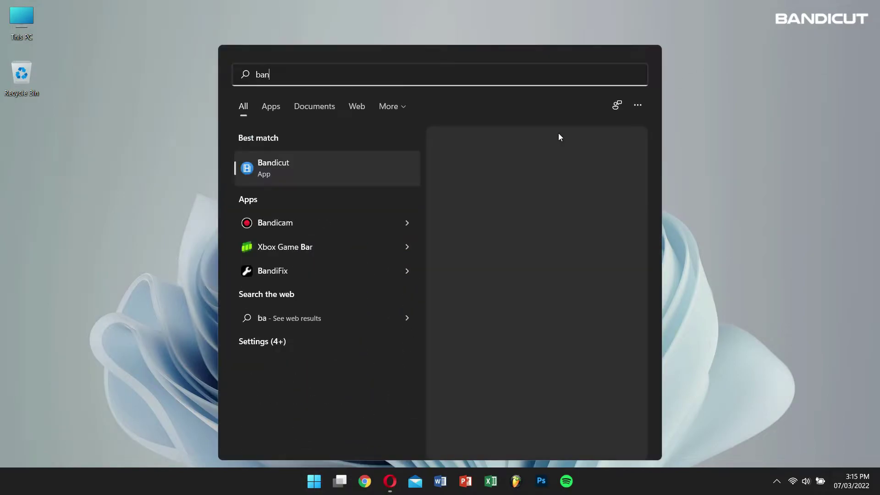
pyautogui.click(375, 167)
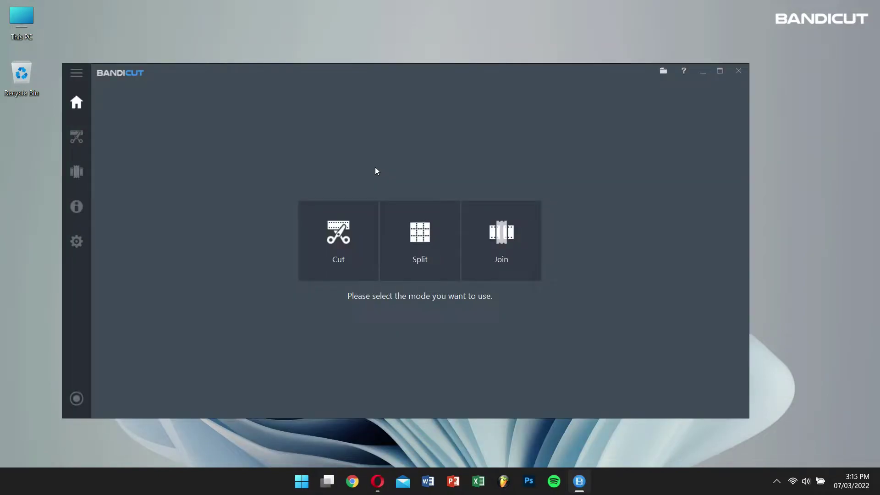
pyautogui.click(337, 231)
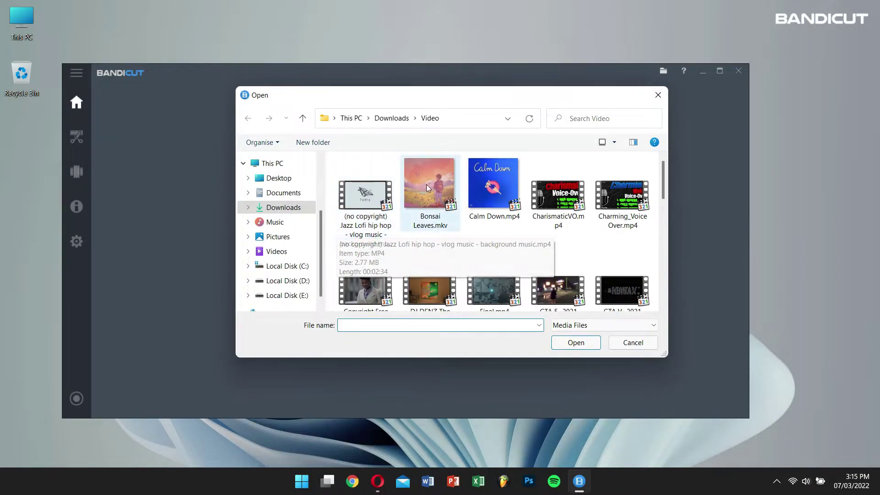
pyautogui.click(495, 178)
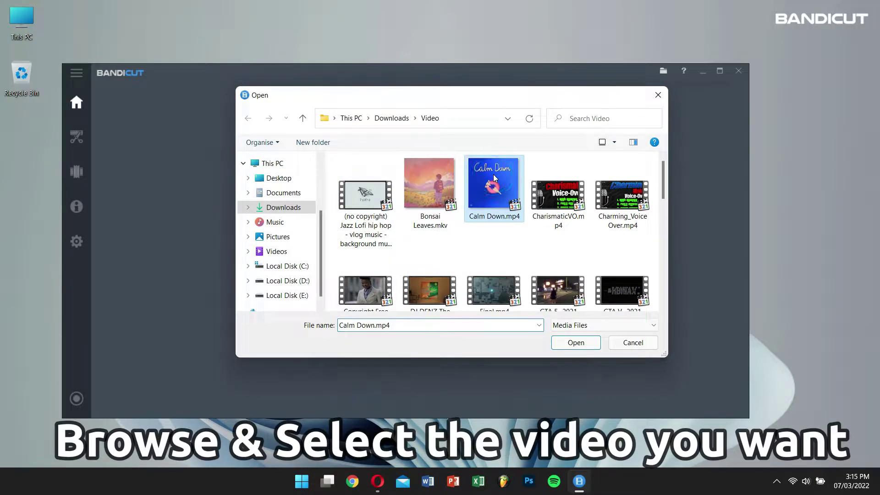
pyautogui.click(574, 343)
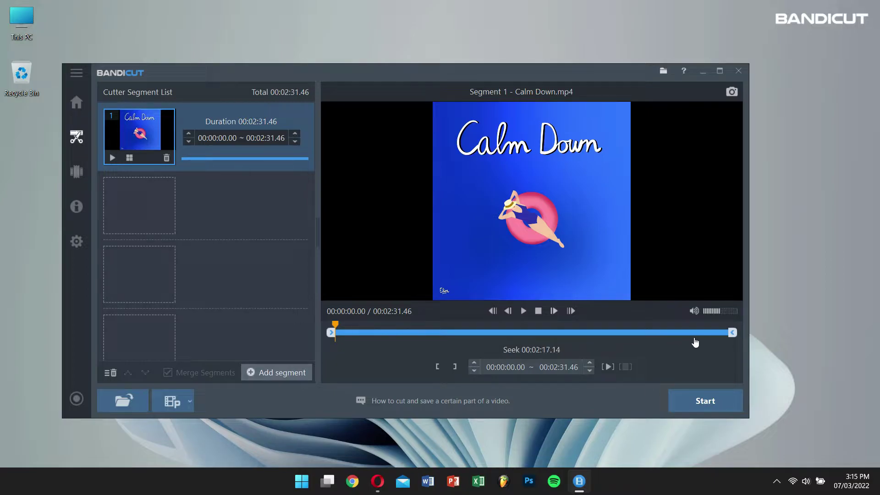
# Step: Trim the Calm Down segment to 00:00:41.92 ~ 00:01:10.00 and open its export settings
pyautogui.moveTo(732, 332); pyautogui.dragTo(521, 343)
pyautogui.moveTo(331, 333); pyautogui.dragTo(439, 333)
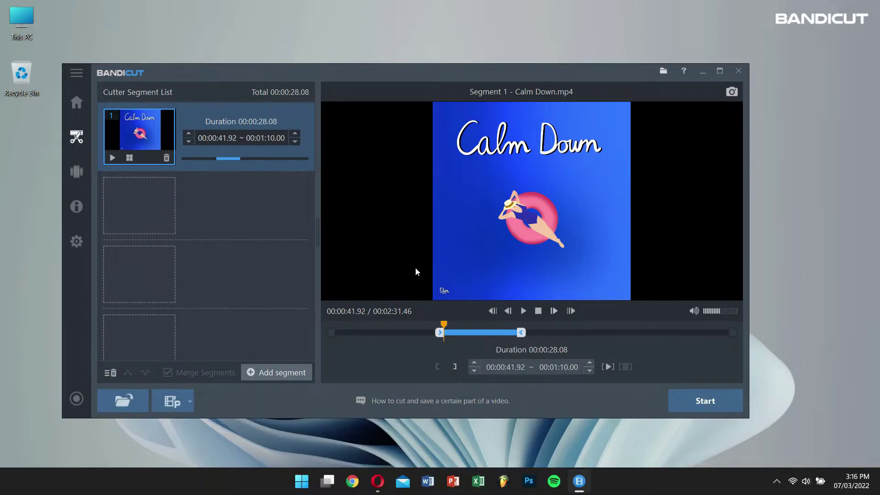
pyautogui.click(699, 398)
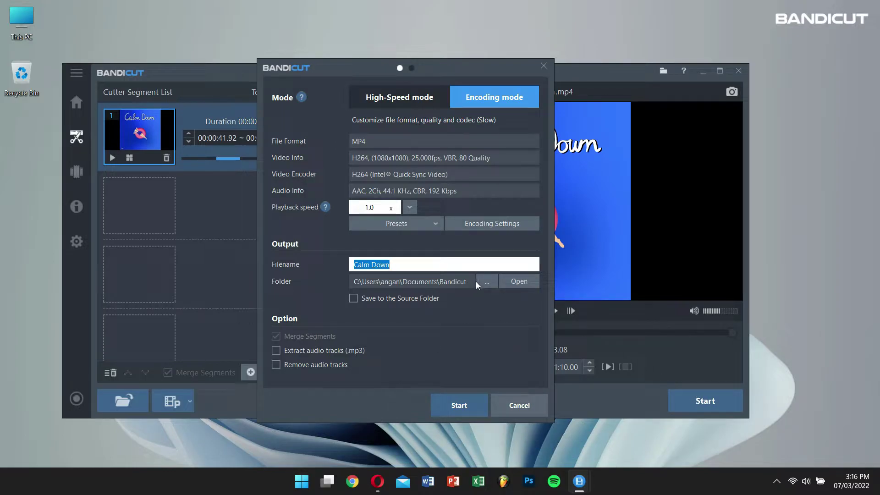
# Step: Compare High-Speed mode with Encoding mode and examine the detailed encoding settings without changing them
pyautogui.click(408, 90)
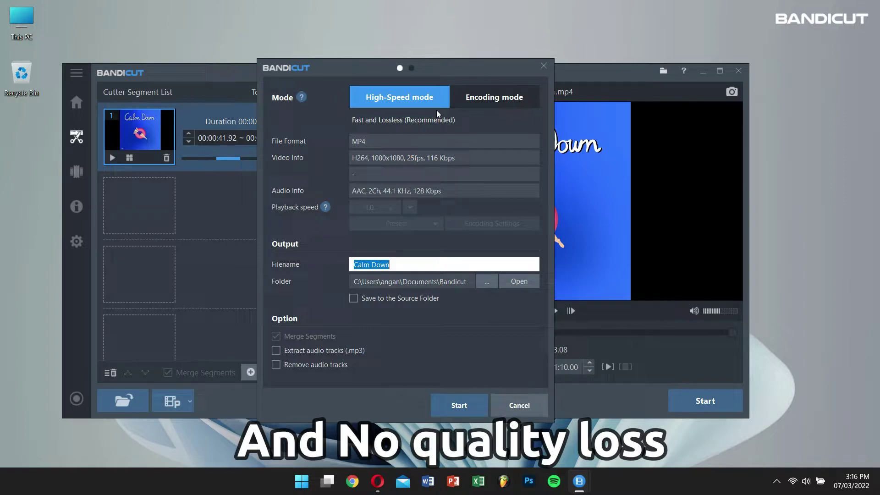
pyautogui.click(480, 98)
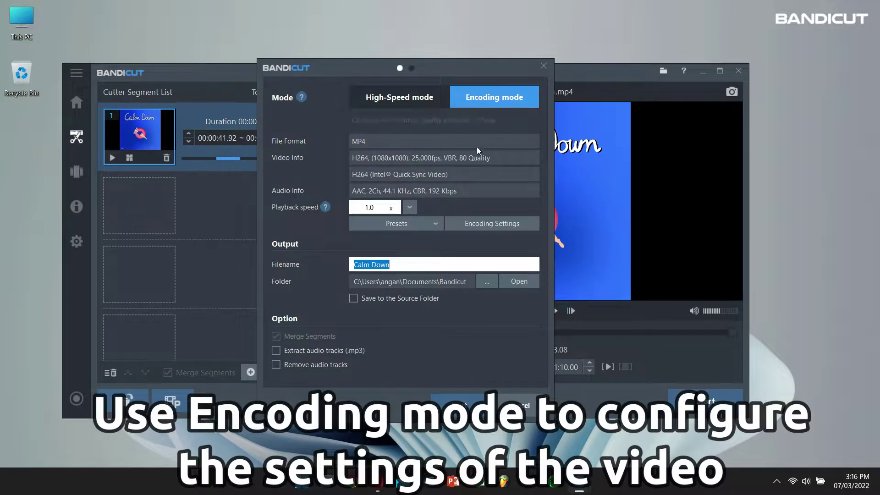
pyautogui.click(477, 225)
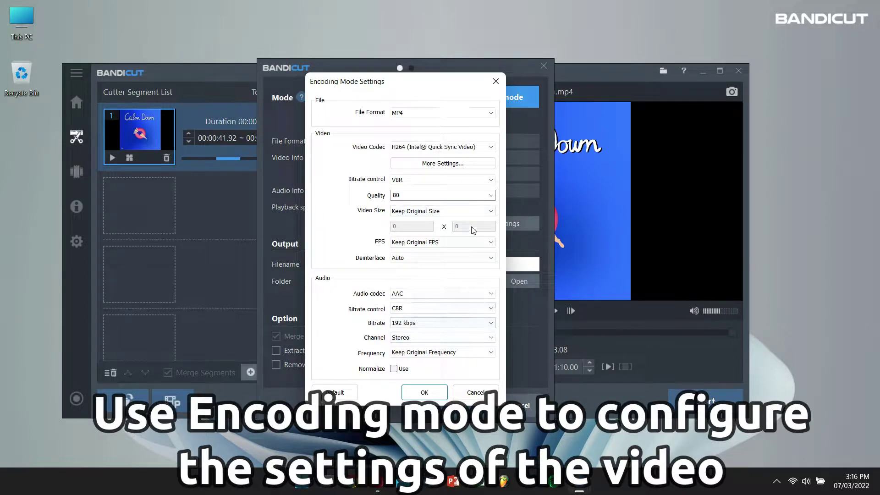
pyautogui.click(465, 394)
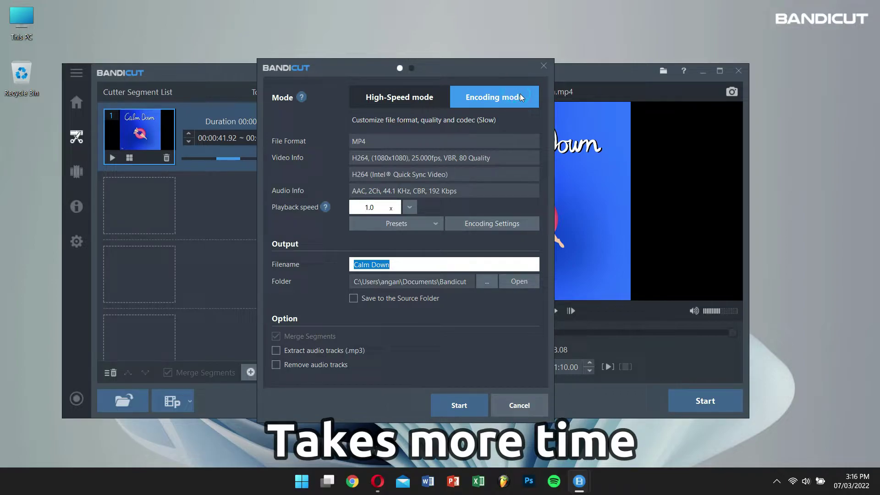
# Step: Export the trimmed Calm Down clip in High-Speed mode and open its output folder
pyautogui.click(421, 90)
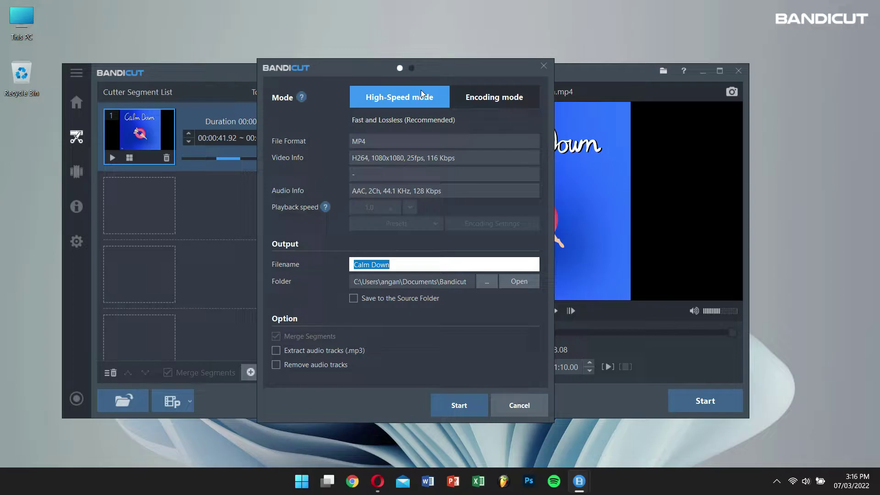
pyautogui.click(447, 412)
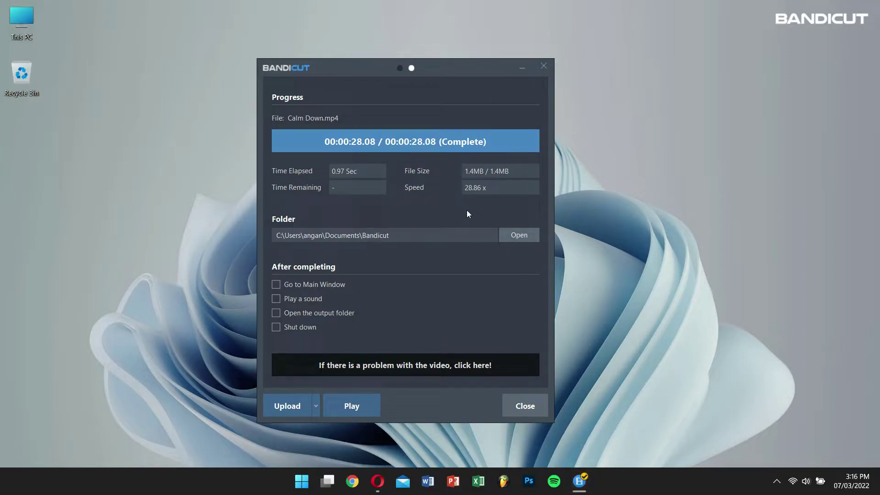
pyautogui.click(519, 234)
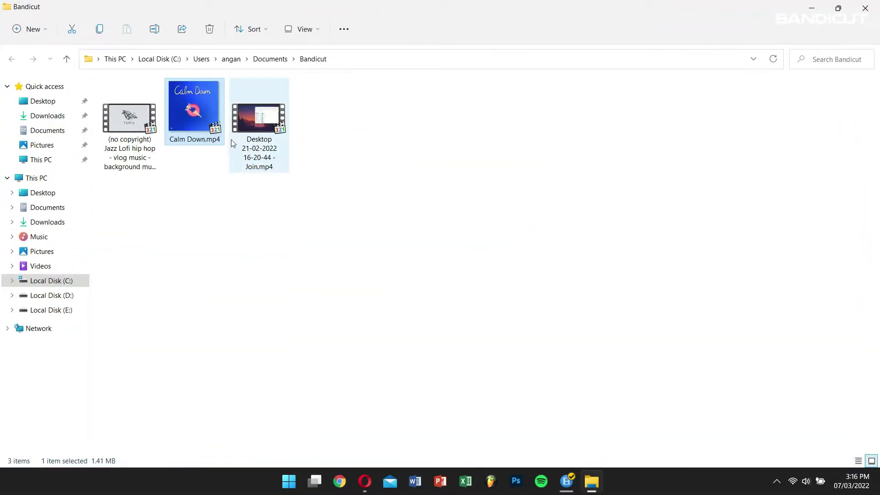
pyautogui.rightClick(204, 126)
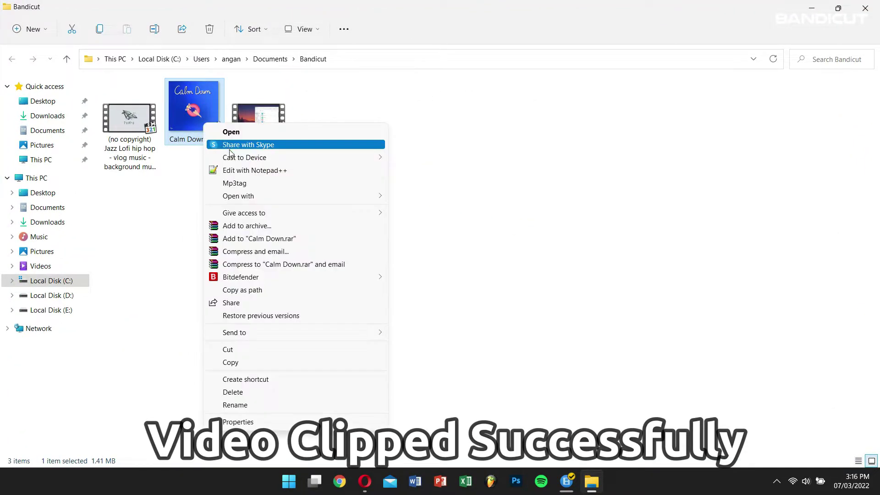
pyautogui.moveTo(243, 164)
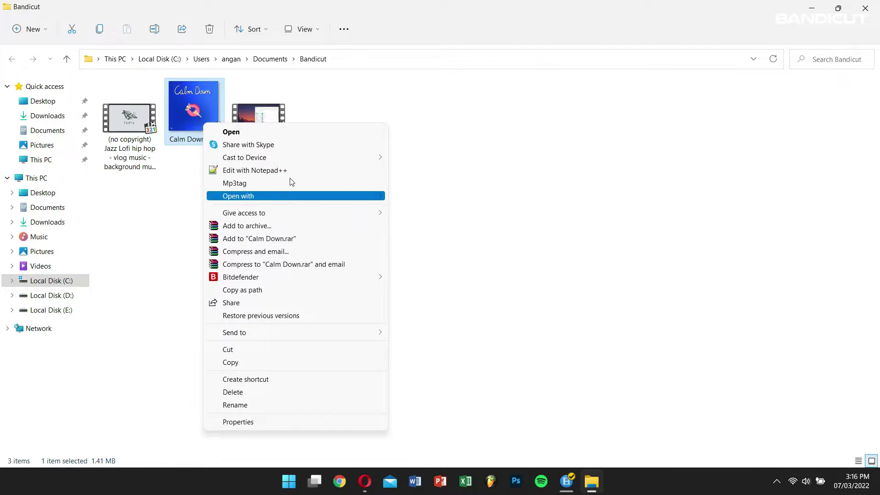
pyautogui.click(367, 103)
# Step: Permanently delete all three videos in the Bandicut output folder and close Bandicut
pyautogui.click(360, 191)
pyautogui.moveTo(360, 192); pyautogui.dragTo(134, 117)
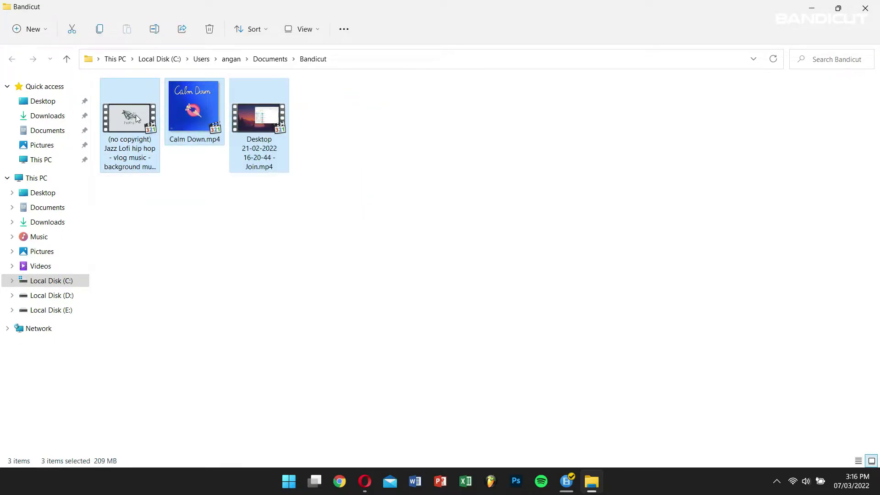
pyautogui.hotkey('shift', 'Delete')
pyautogui.press('Return')
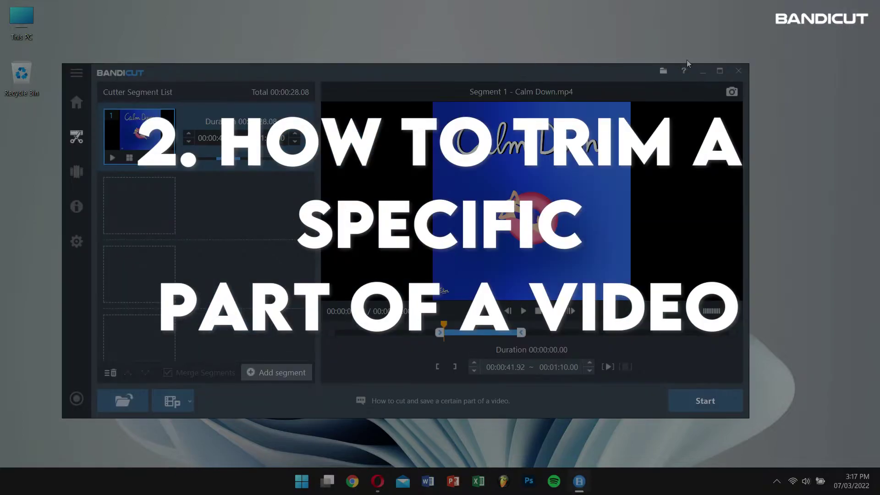
pyautogui.click(739, 70)
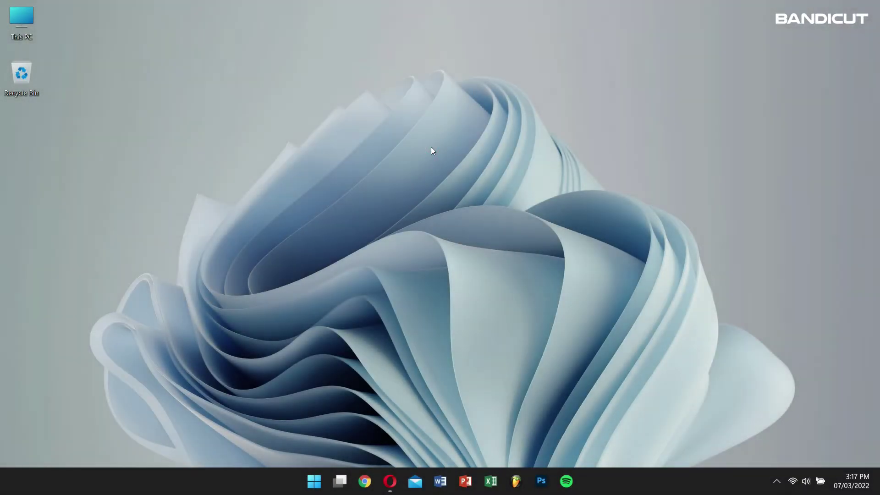
pyautogui.click(390, 481)
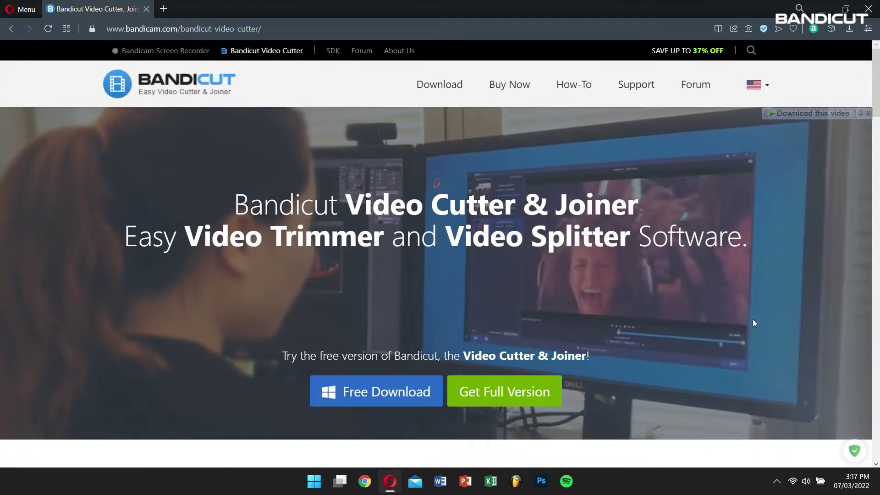
pyautogui.click(823, 8)
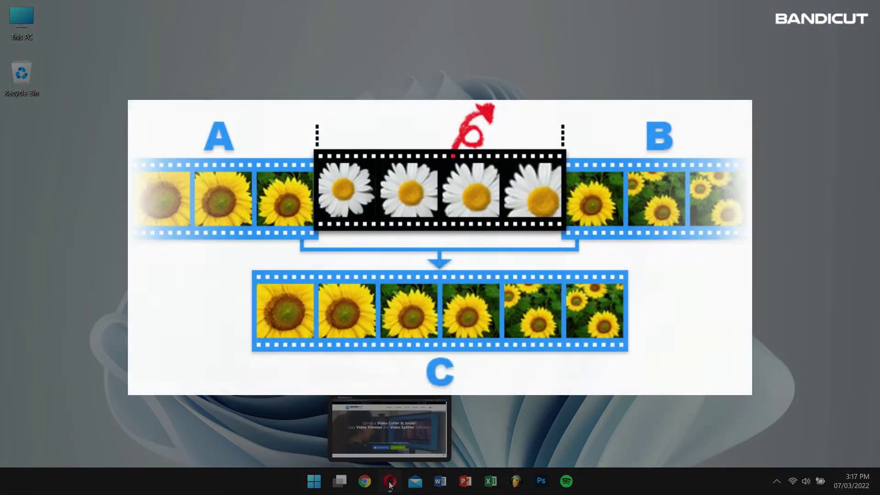
pyautogui.click(389, 482)
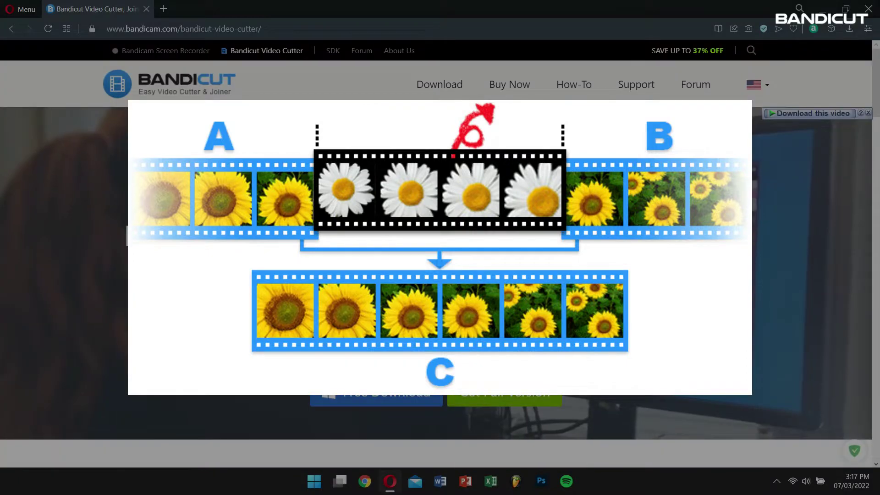
pyautogui.scroll(-2, 877, 114)
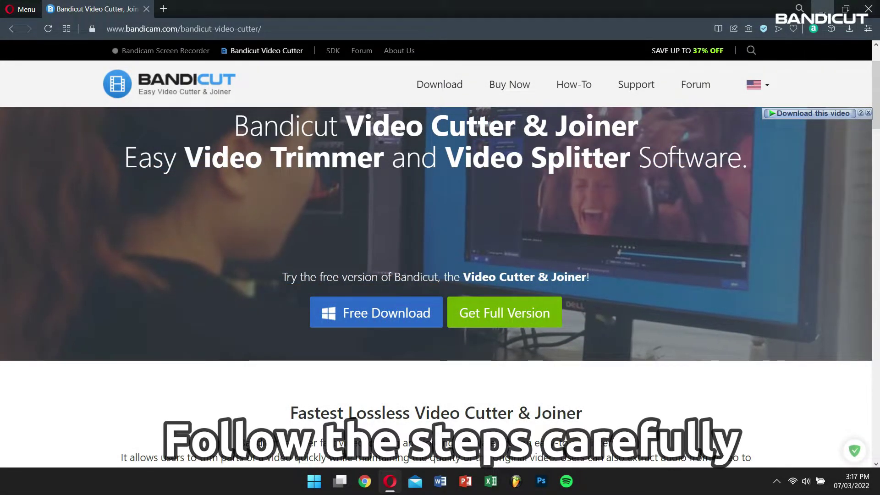
pyautogui.click(823, 10)
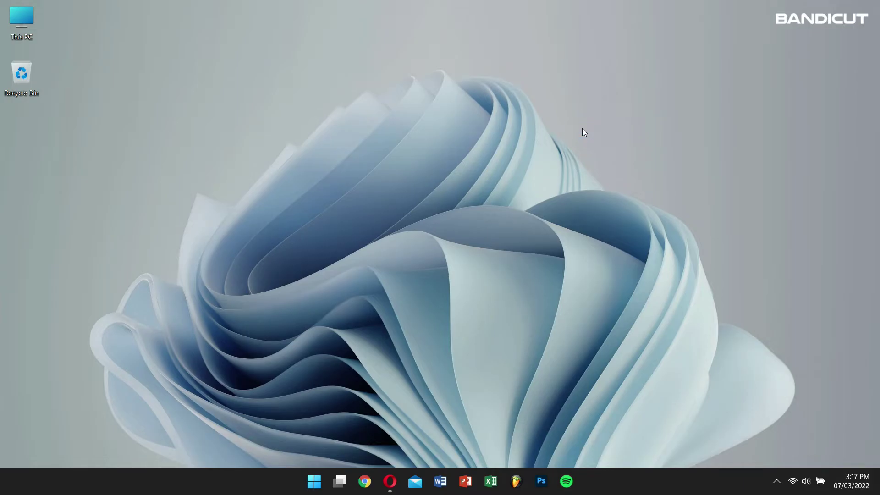
# Step: Relaunch Bandicut and open Bonsai Leaves.mkv from the Downloads Video folder in Cut mode
pyautogui.press('super')
pyautogui.write('ba')
pyautogui.click(375, 171)
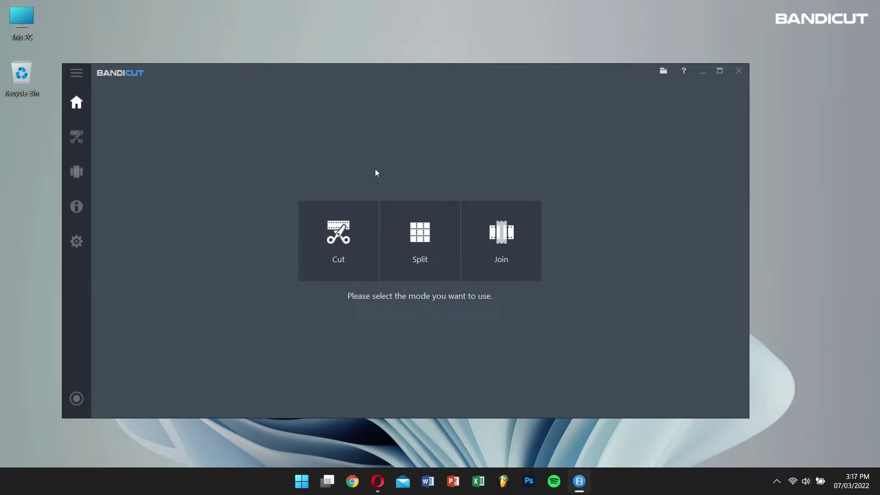
pyautogui.click(339, 239)
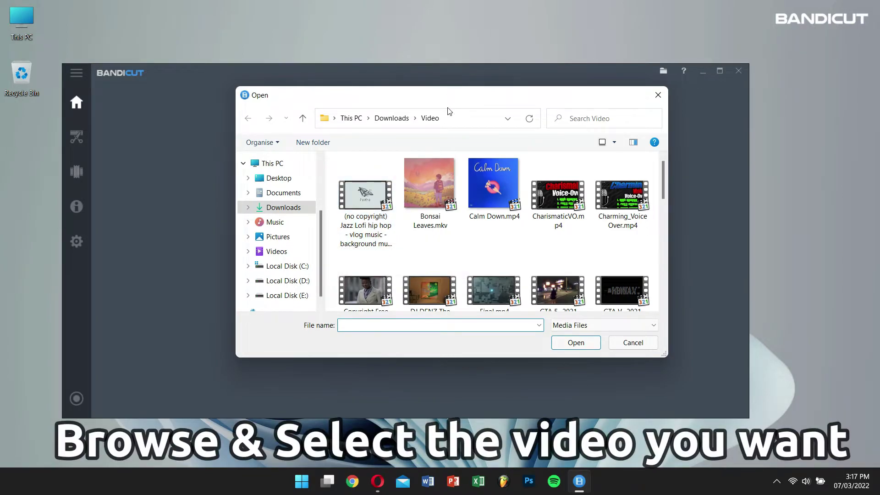
pyautogui.click(424, 189)
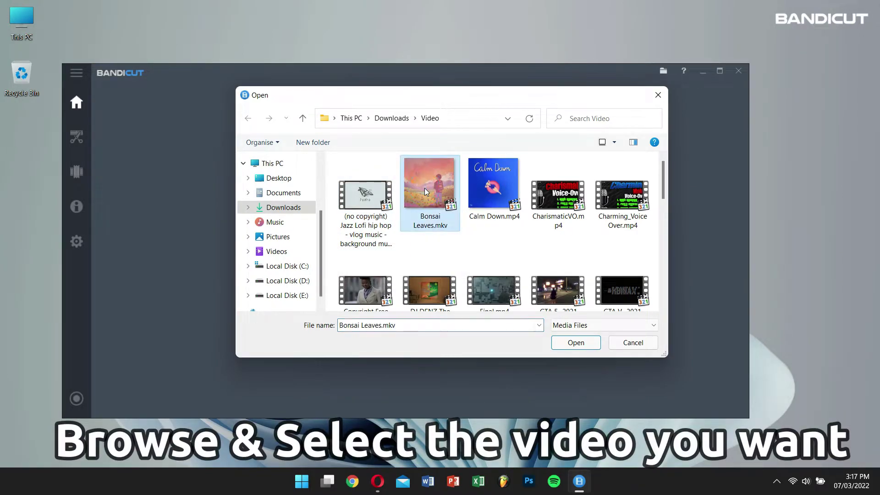
pyautogui.click(564, 345)
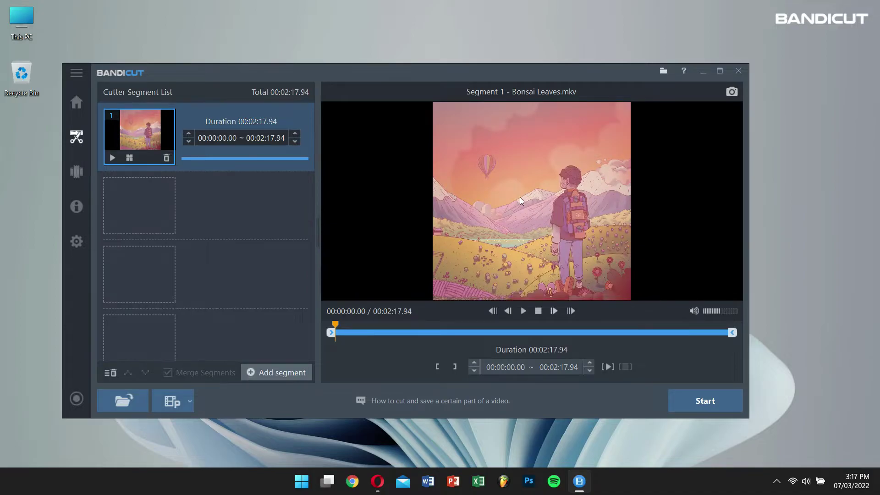
# Step: End the first Bonsai Leaves segment at 00:00:42.04 and add a second segment spanning 00:01:41.44 ~ 00:02:17.94
pyautogui.moveTo(732, 333); pyautogui.dragTo(460, 334)
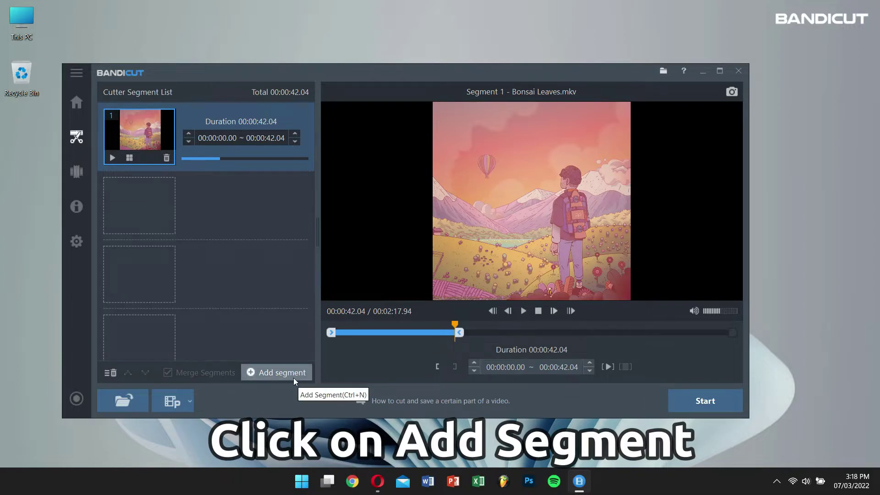
pyautogui.click(294, 378)
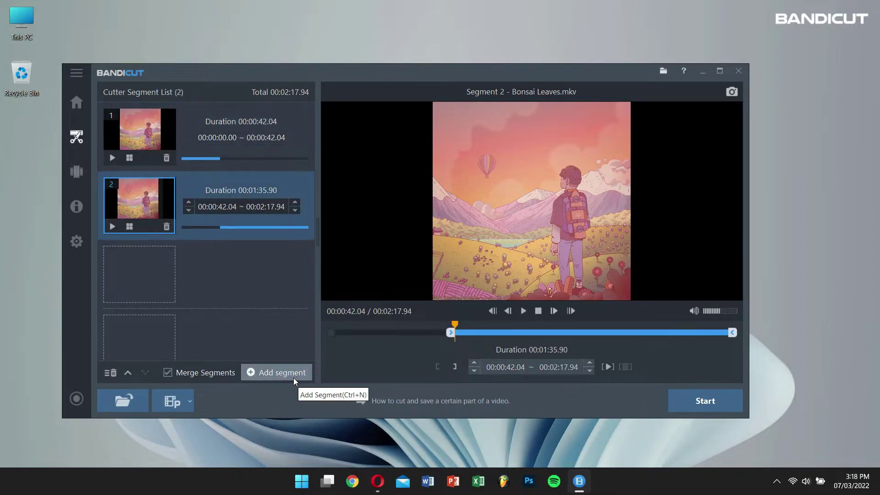
pyautogui.moveTo(451, 333); pyautogui.dragTo(619, 332)
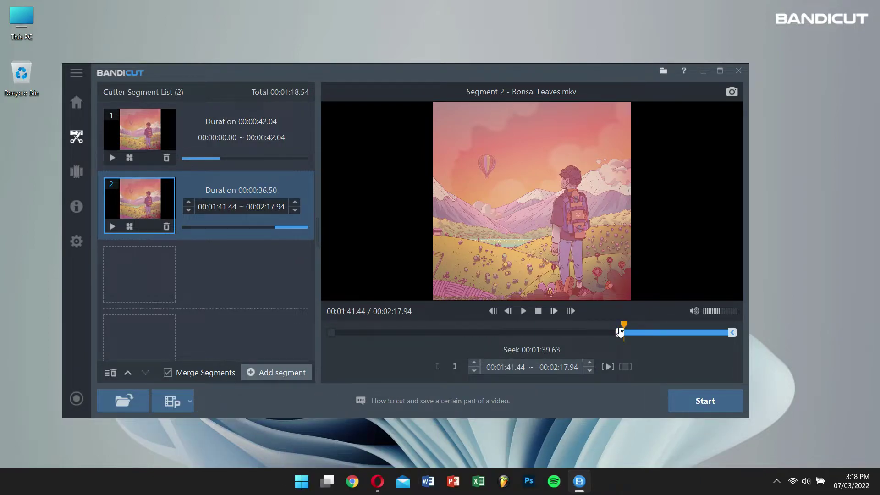
# Step: Open the export settings for the two segments, select Encoding mode and examine the available video codecs
pyautogui.click(700, 404)
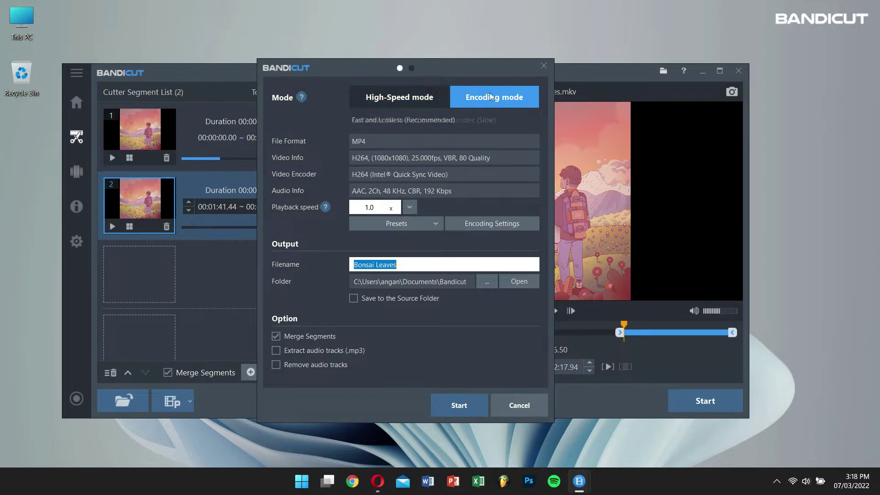
pyautogui.click(502, 95)
pyautogui.click(514, 223)
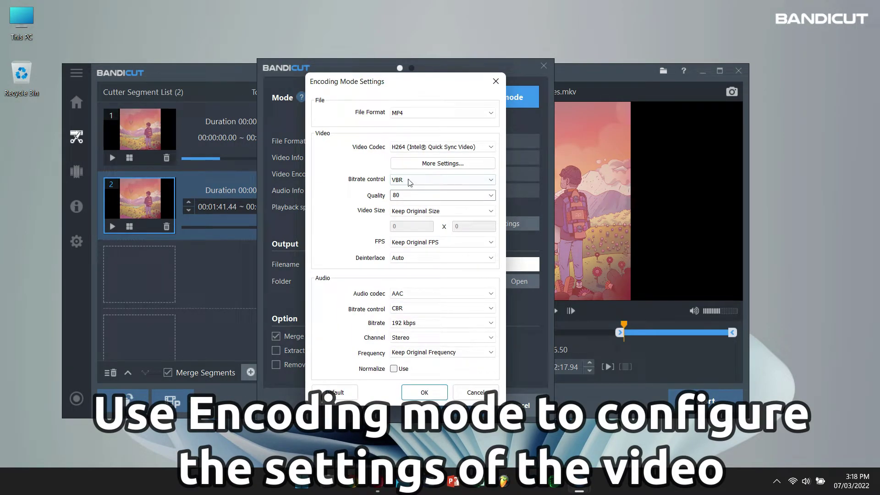
pyautogui.click(442, 147)
pyautogui.click(363, 148)
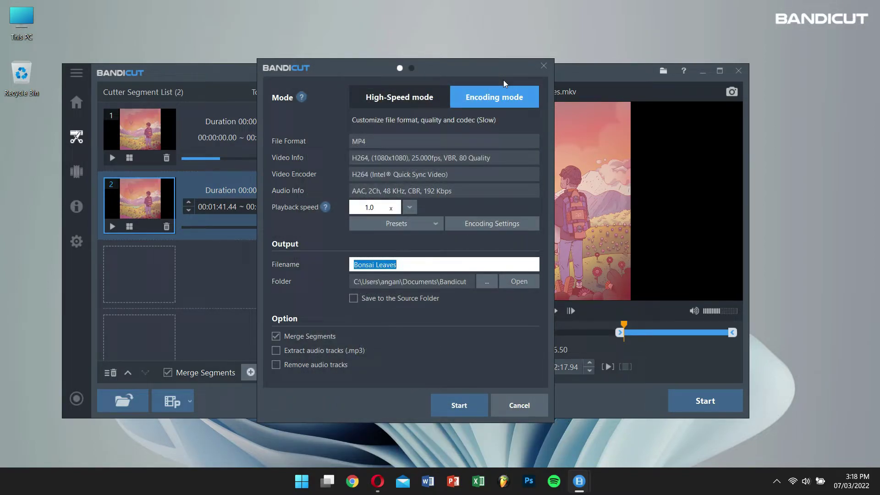
# Step: Export the two Bonsai Leaves segments merged into one file in High-Speed mode and open the output folder
pyautogui.click(414, 98)
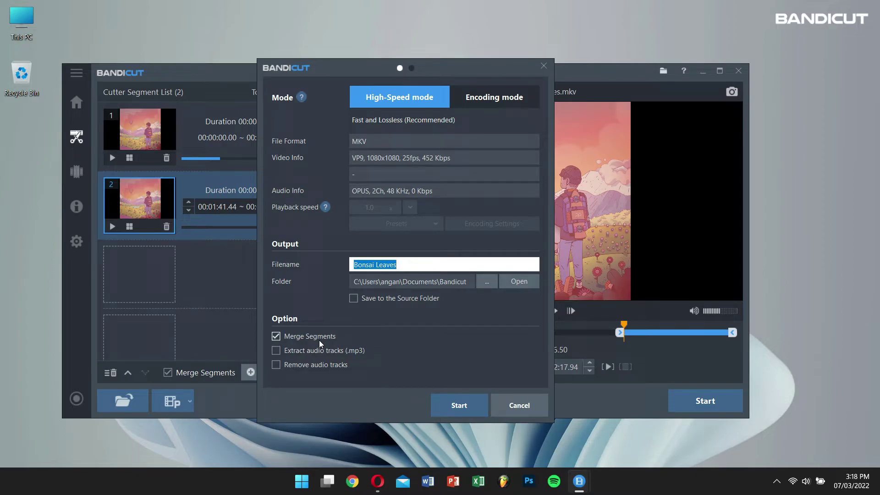
pyautogui.click(460, 406)
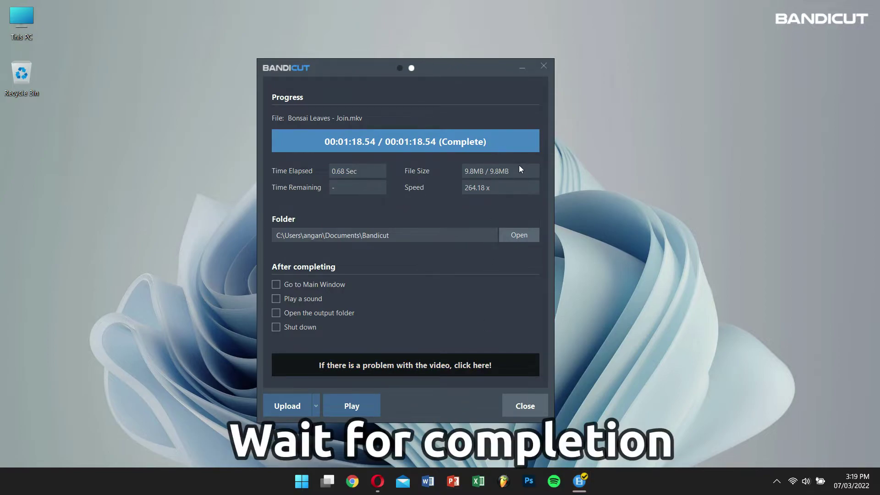
pyautogui.click(535, 239)
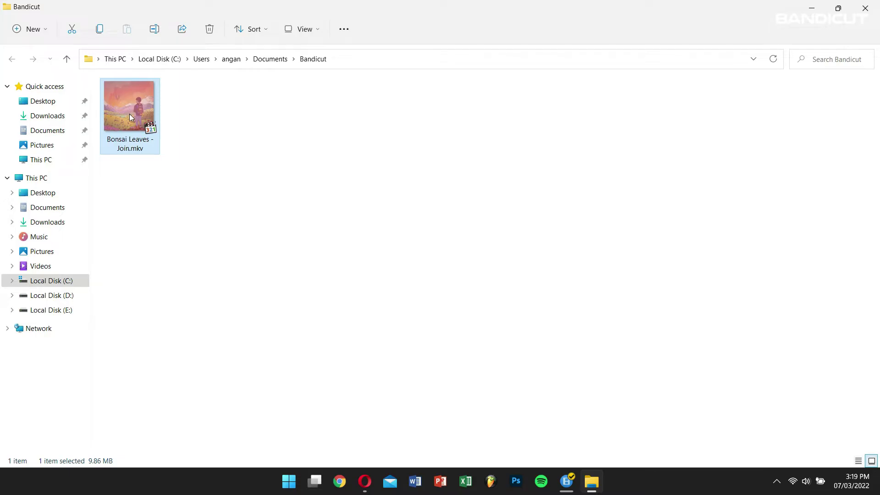
# Step: Play Bonsai Leaves - Join.mkv from the output folder to check it, and close the player and the folder
pyautogui.moveTo(130, 117)
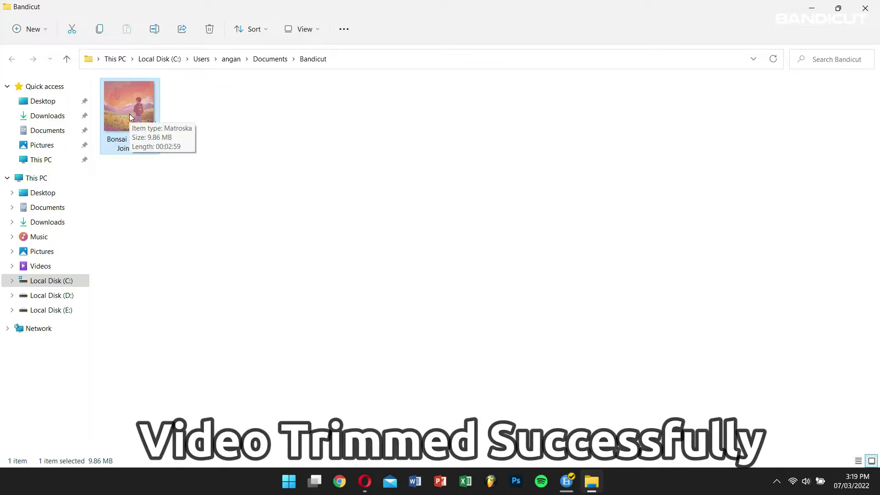
pyautogui.rightClick(131, 117)
pyautogui.click(161, 124)
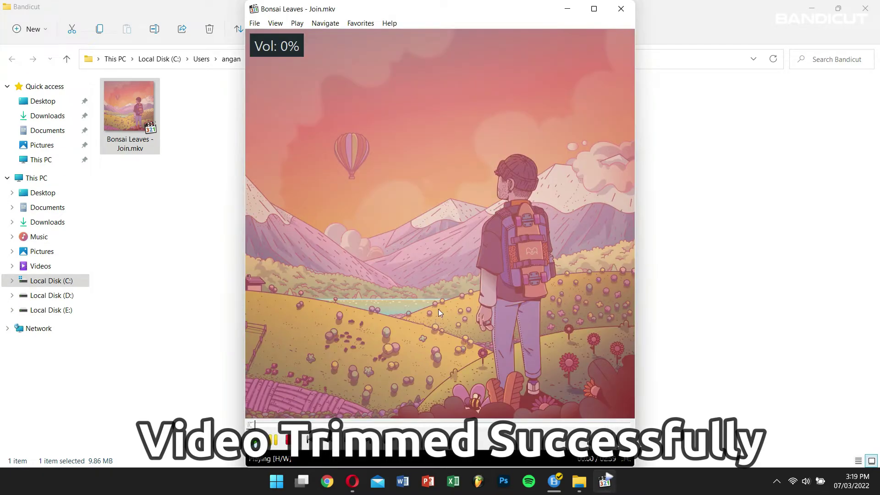
pyautogui.click(621, 8)
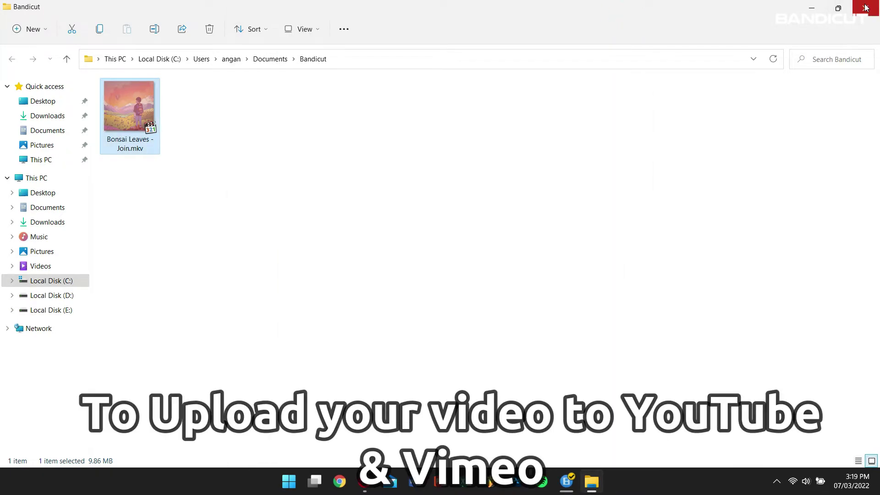
pyautogui.click(864, 7)
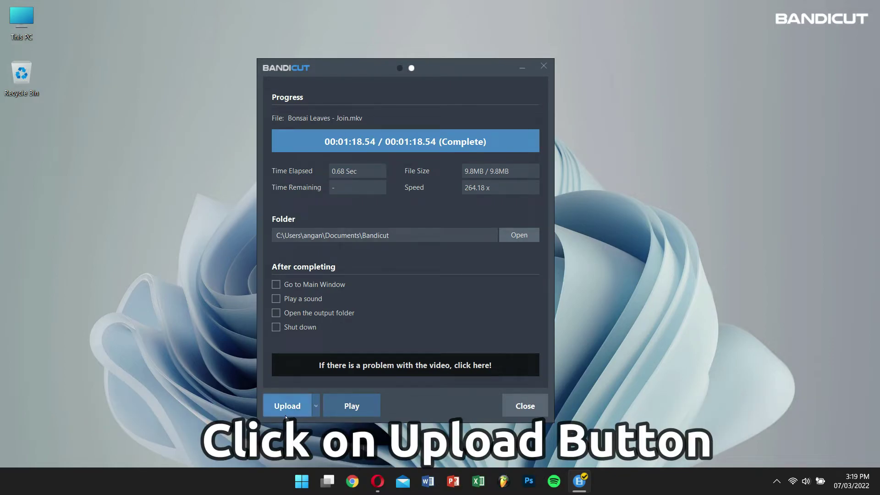
# Step: View the upload destinations for the exported video, dismiss the export progress window and close Bandicut
pyautogui.click(316, 406)
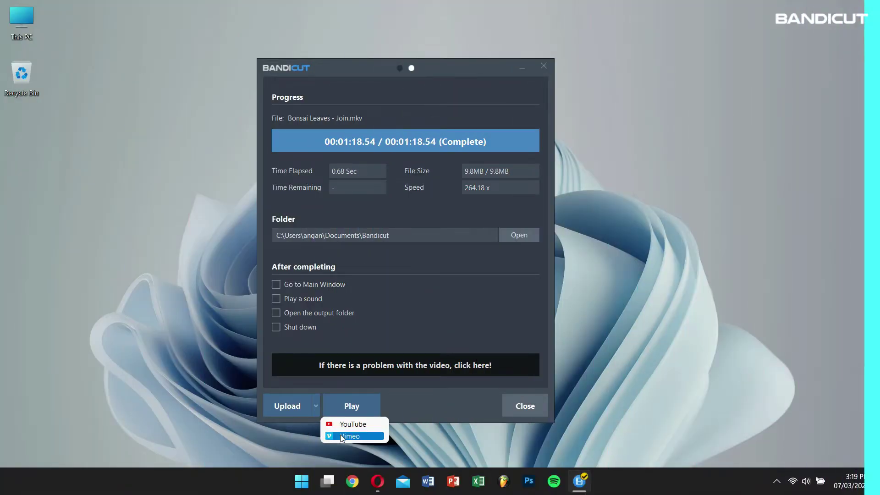
pyautogui.click(518, 406)
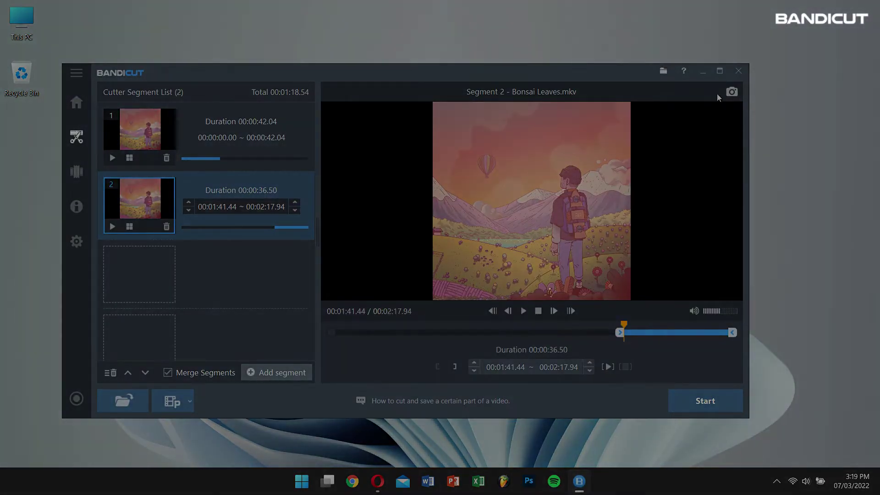
pyautogui.click(739, 71)
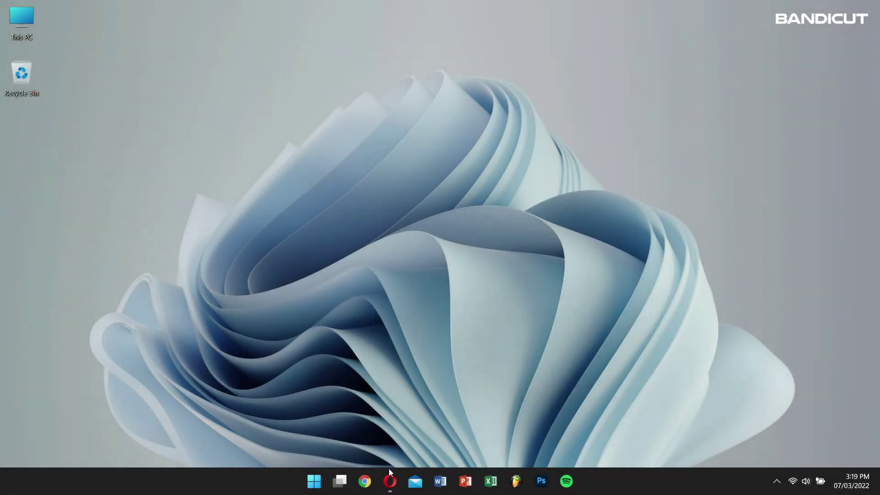
pyautogui.click(390, 489)
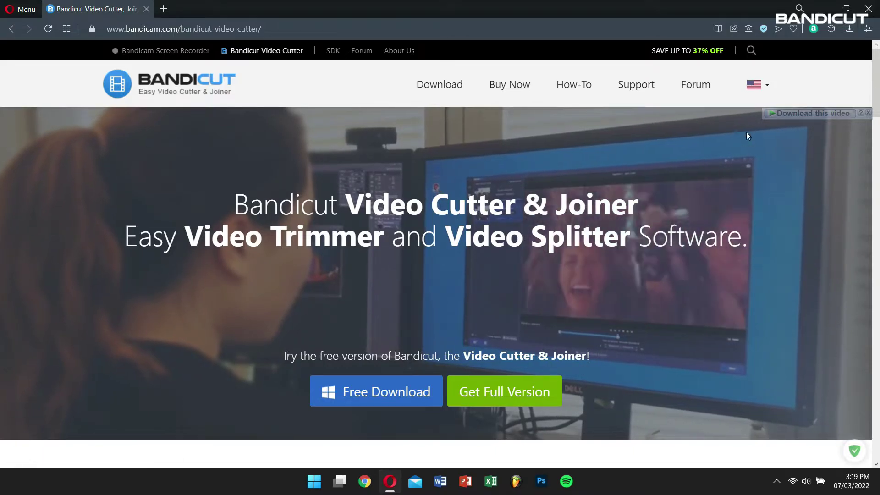
pyautogui.click(823, 9)
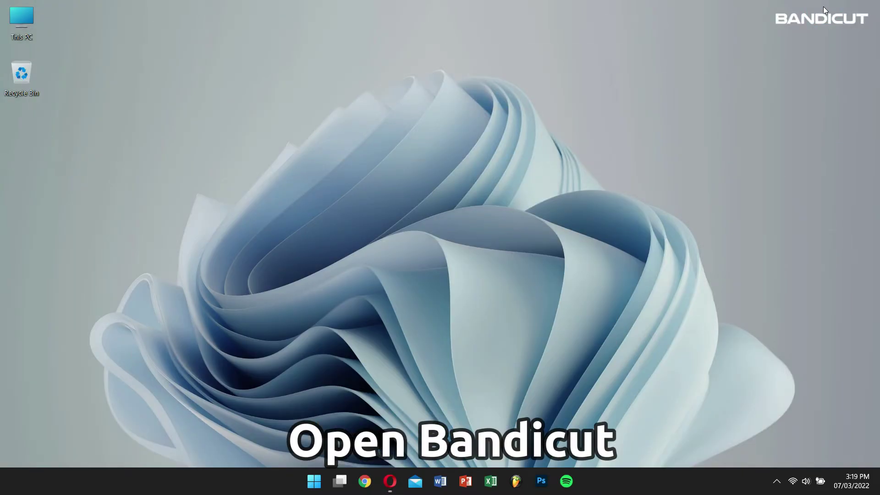
# Step: Relaunch Bandicut and open the Copyright Free Music - Beautiful Life video from the Downloads Video folder in Cut mode
pyautogui.press('super')
pyautogui.write('ba')
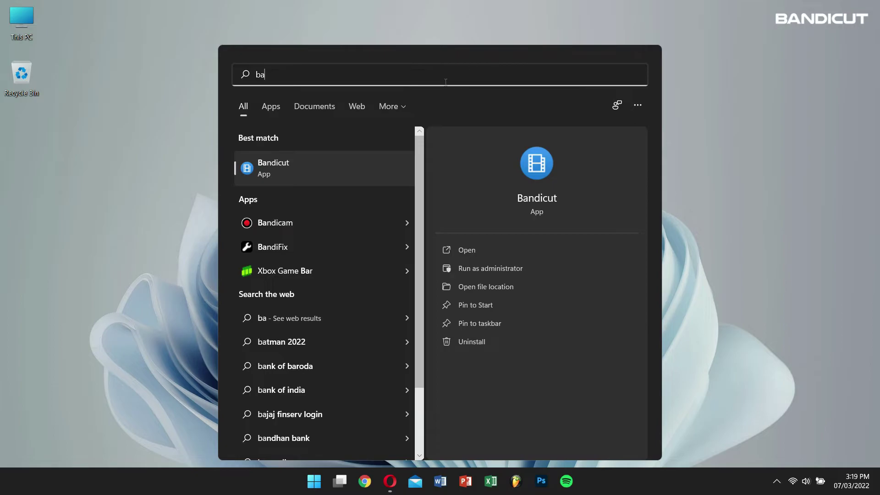
pyautogui.click(326, 179)
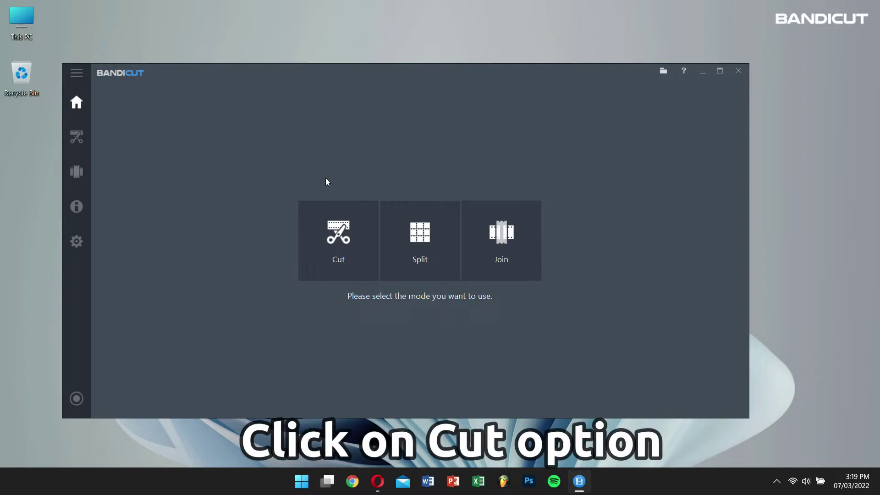
pyautogui.click(321, 250)
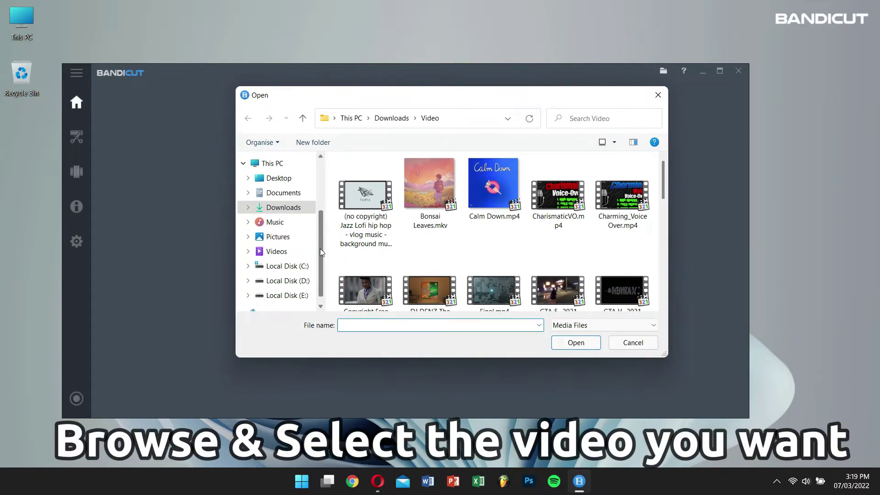
pyautogui.click(346, 287)
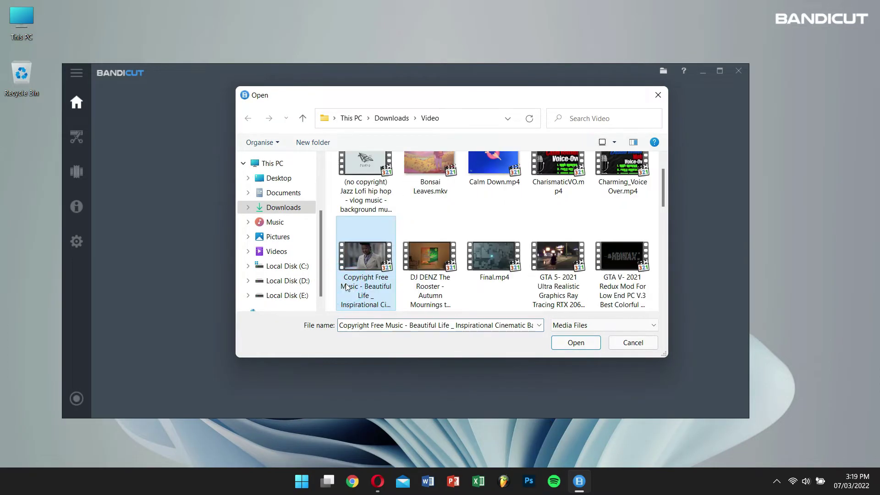
pyautogui.click(563, 347)
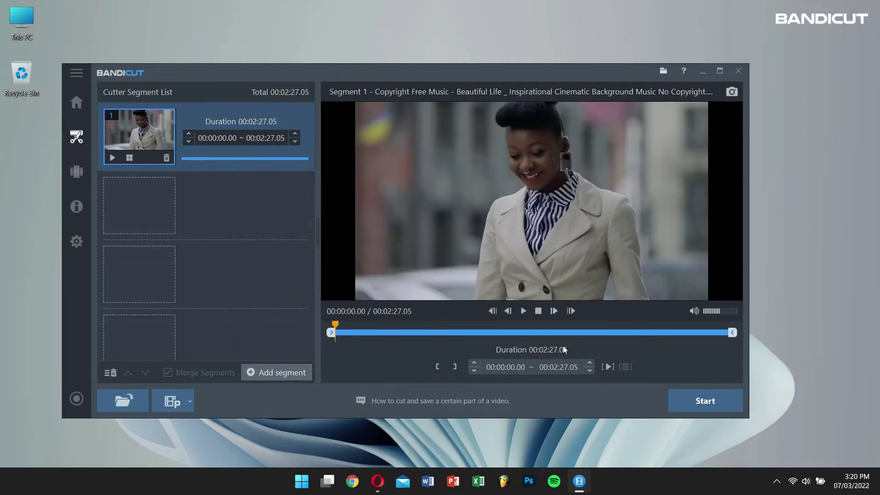
# Step: End the first Beautiful Life segment at 00:00:16.66 and add a second segment spanning 00:01:12.60 ~ 00:01:26.66
pyautogui.moveTo(731, 334)
pyautogui.mouseDown()
pyautogui.moveTo(400, 332)
pyautogui.moveTo(377, 320)
pyautogui.moveTo(384, 320)
pyautogui.mouseUp()
pyautogui.click(275, 372)
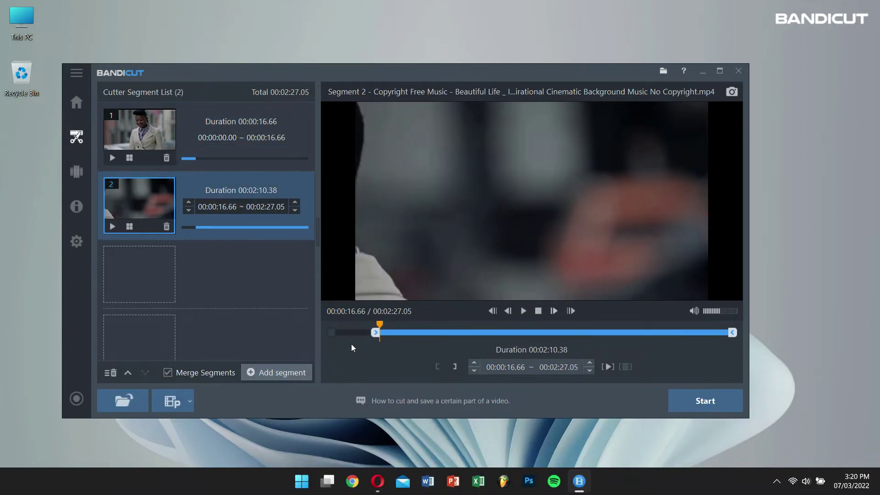
pyautogui.moveTo(376, 332); pyautogui.dragTo(489, 333)
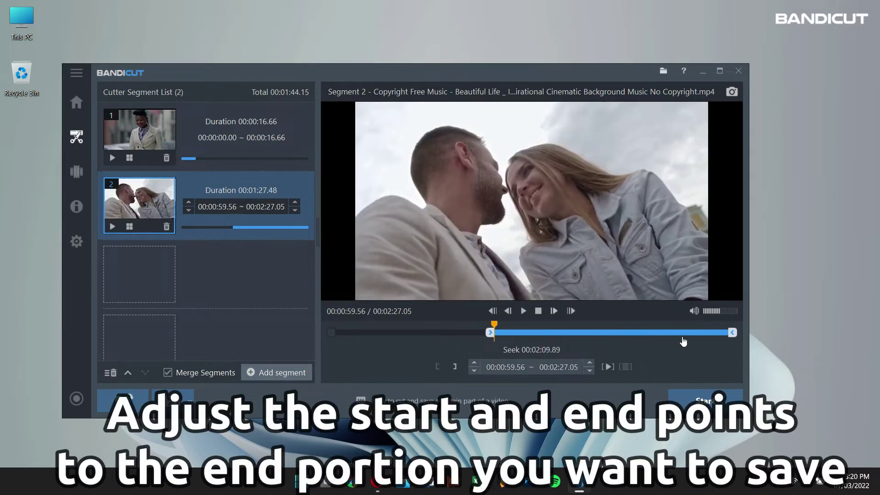
pyautogui.moveTo(732, 332); pyautogui.dragTo(555, 349)
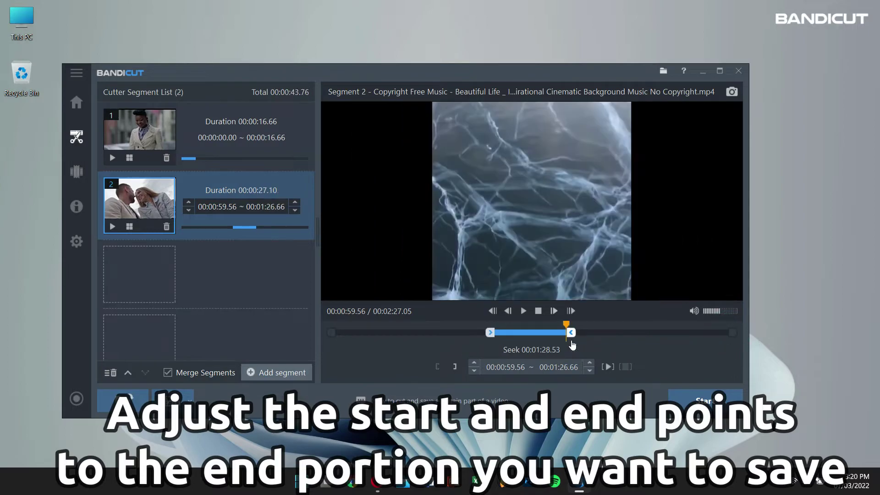
pyautogui.moveTo(490, 332); pyautogui.dragTo(525, 332)
# Step: Add a third segment spanning 00:01:59.96 ~ 00:02:27.05 and open the export settings for the three segments
pyautogui.click(287, 374)
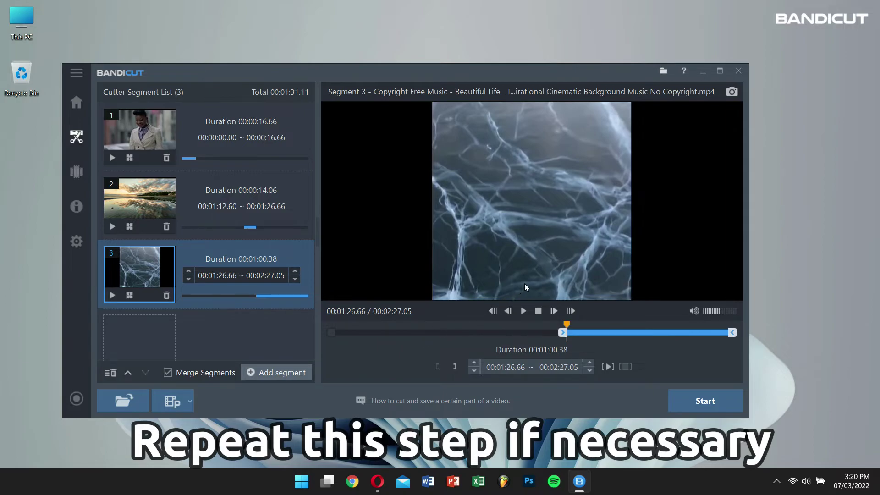
pyautogui.moveTo(562, 332); pyautogui.dragTo(653, 333)
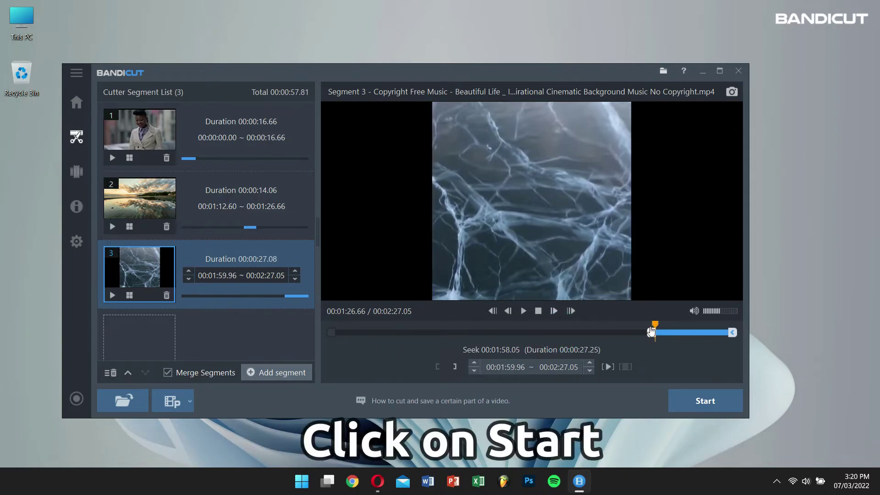
pyautogui.click(690, 398)
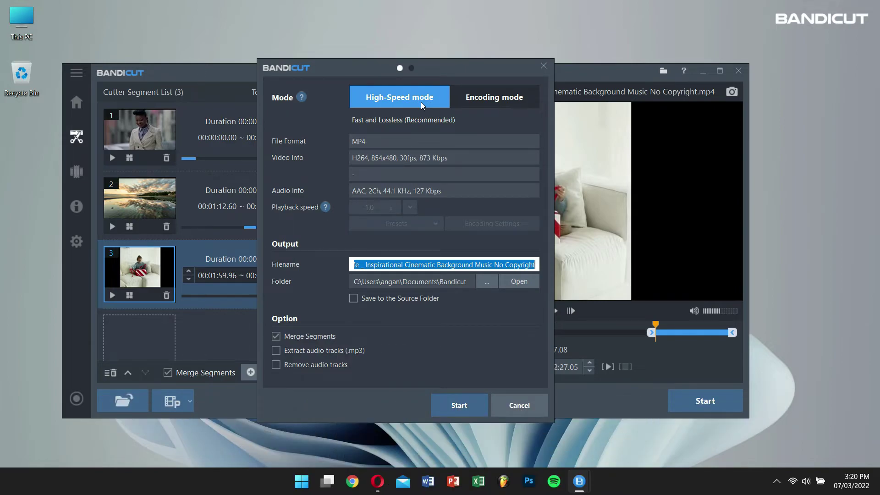
# Step: Switch to Encoding mode, examine the video codec and quality options in its encoding settings, and close them
pyautogui.click(475, 95)
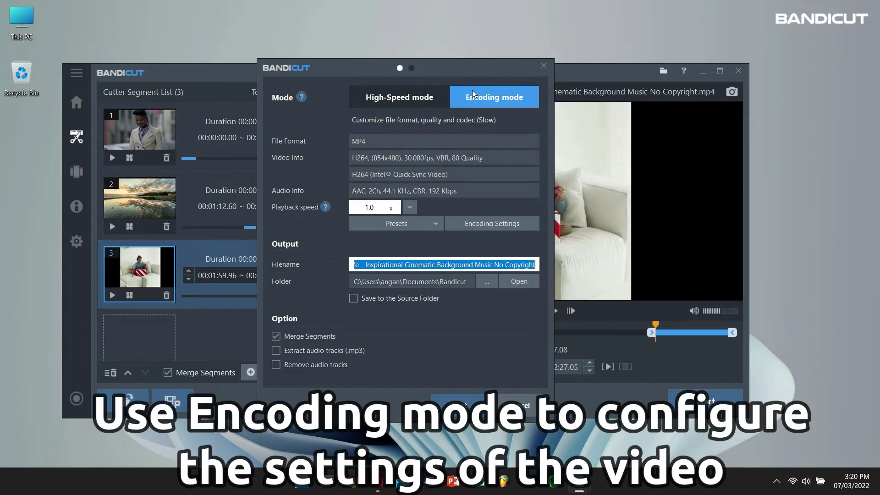
pyautogui.click(472, 223)
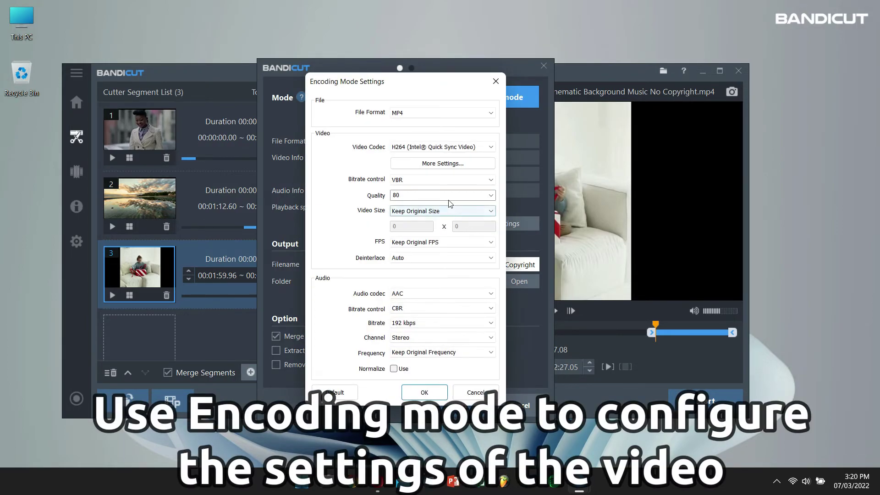
pyautogui.click(411, 148)
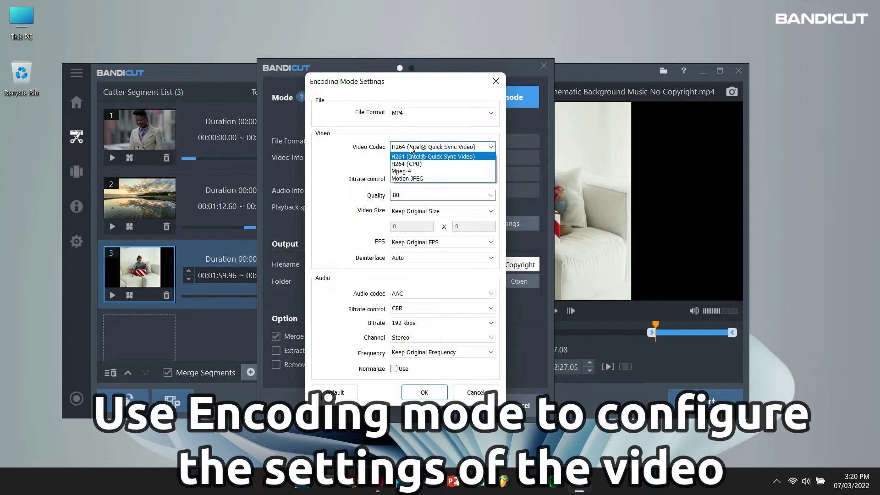
pyautogui.click(411, 156)
pyautogui.click(419, 196)
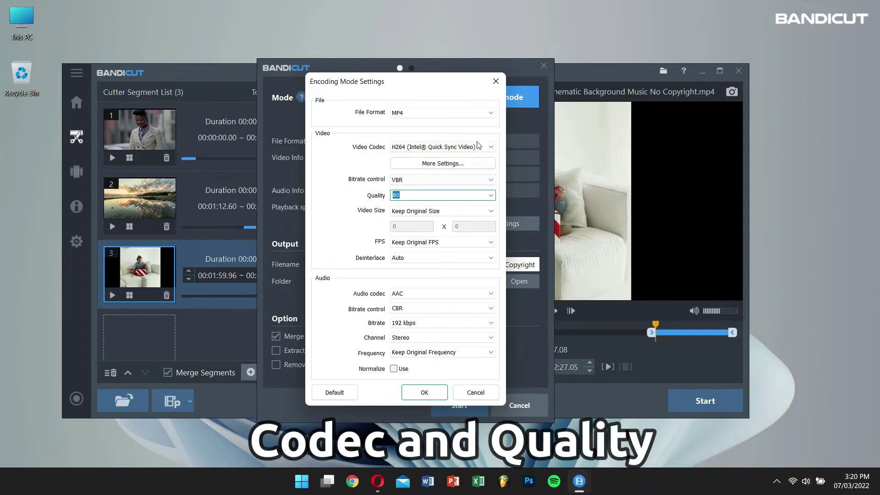
pyautogui.click(496, 82)
# Step: Export the three Beautiful Life segments merged into one file in High-Speed mode and open the output folder
pyautogui.click(400, 103)
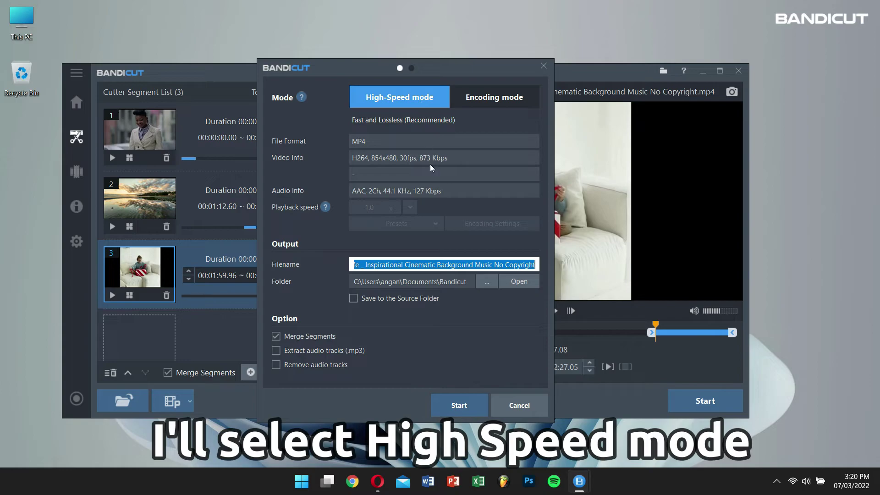
pyautogui.click(444, 400)
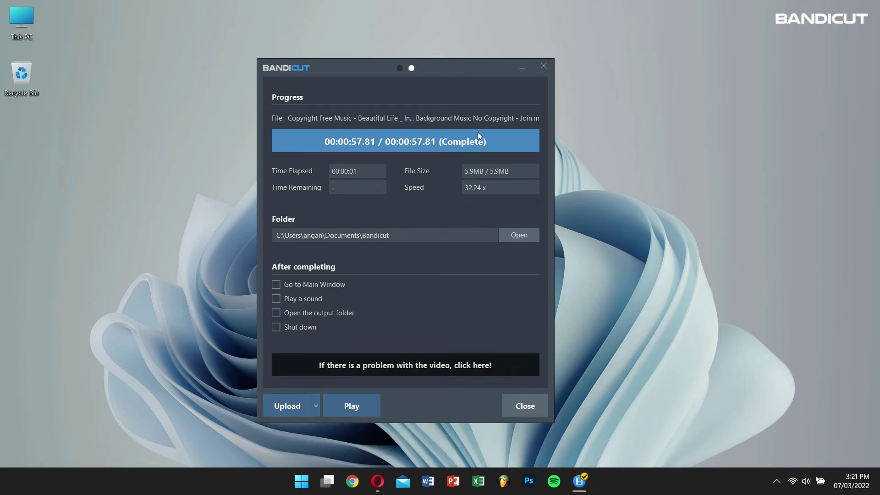
pyautogui.click(527, 238)
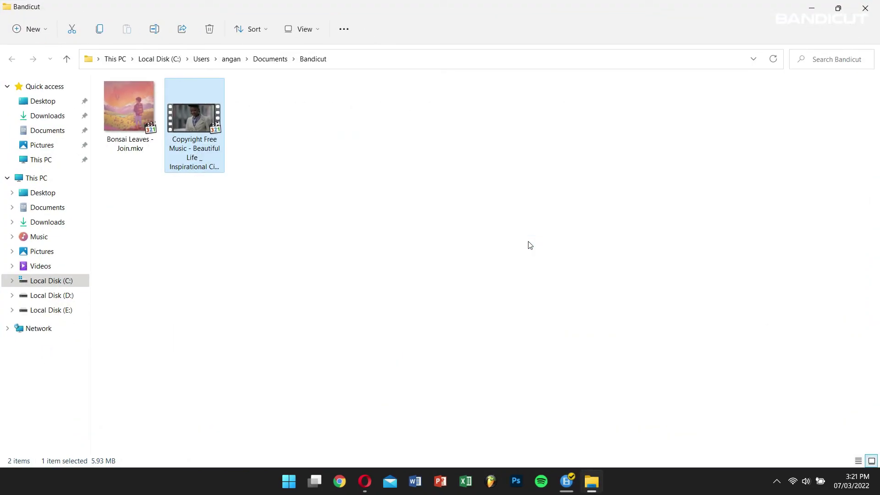
# Step: Play the merged Beautiful Life video from the output folder, skip to about 00:33, and close the player
pyautogui.doubleClick(205, 133)
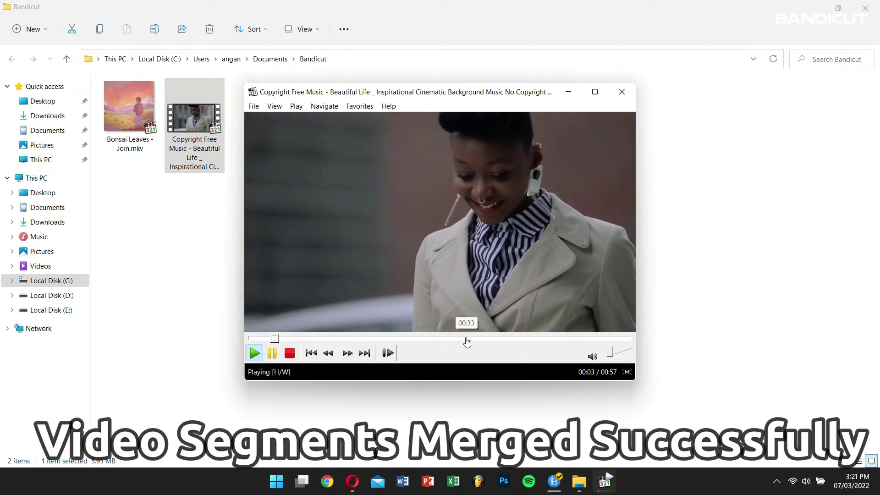
pyautogui.click(471, 338)
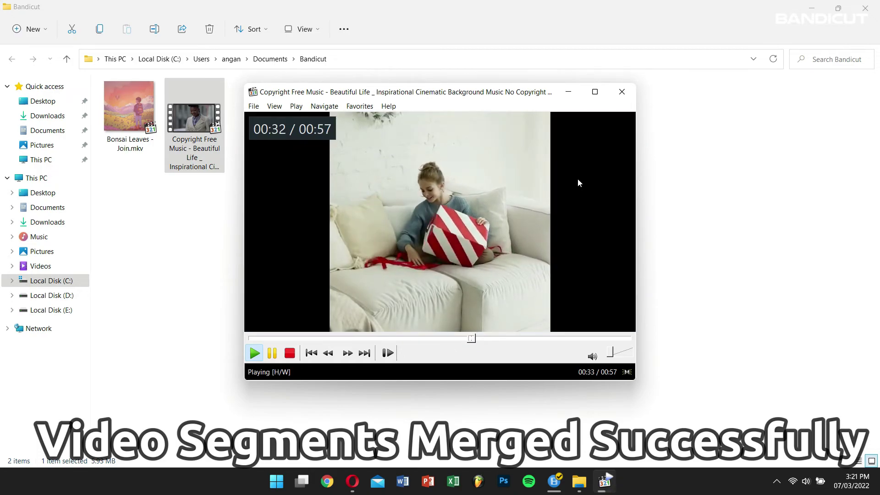
pyautogui.click(622, 91)
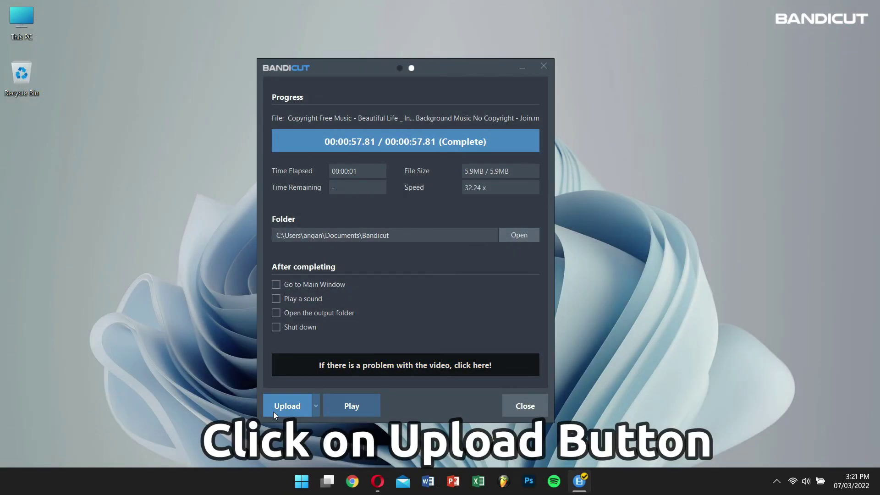
# Step: View the upload destinations for the merged Beautiful Life video, dismiss the list and reposition the export progress window
pyautogui.click(317, 402)
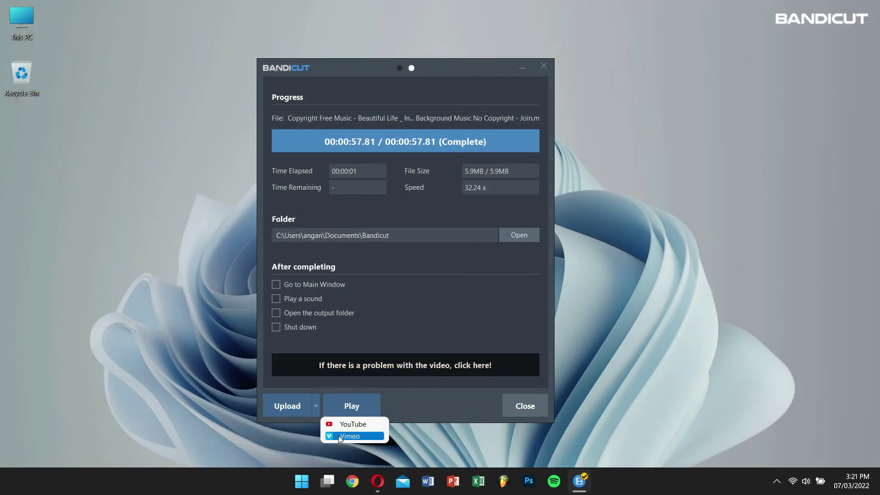
pyautogui.click(414, 320)
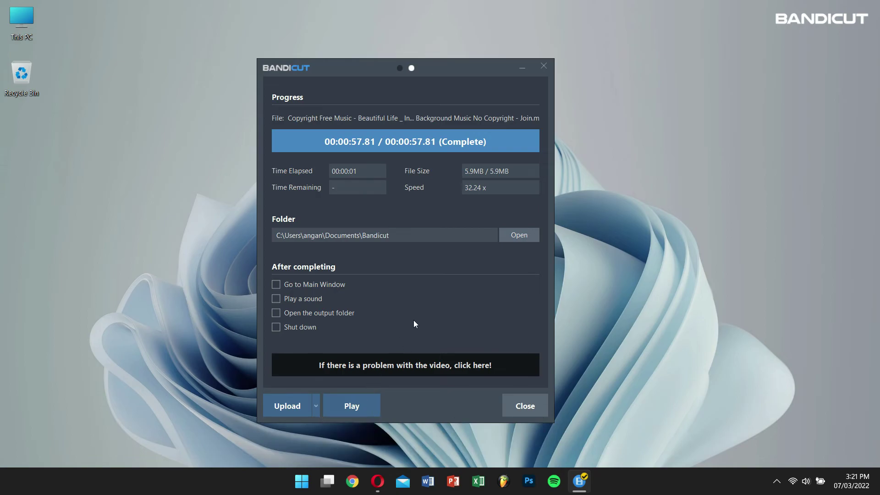
pyautogui.moveTo(478, 65); pyautogui.dragTo(358, 62)
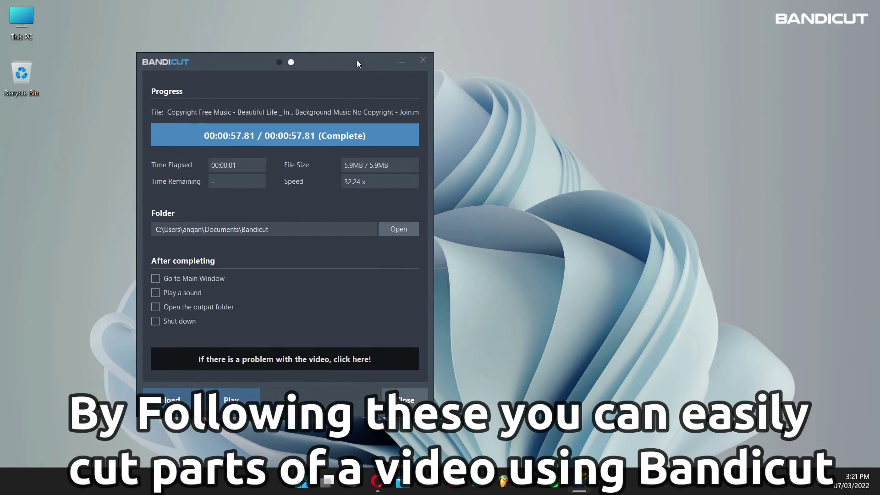